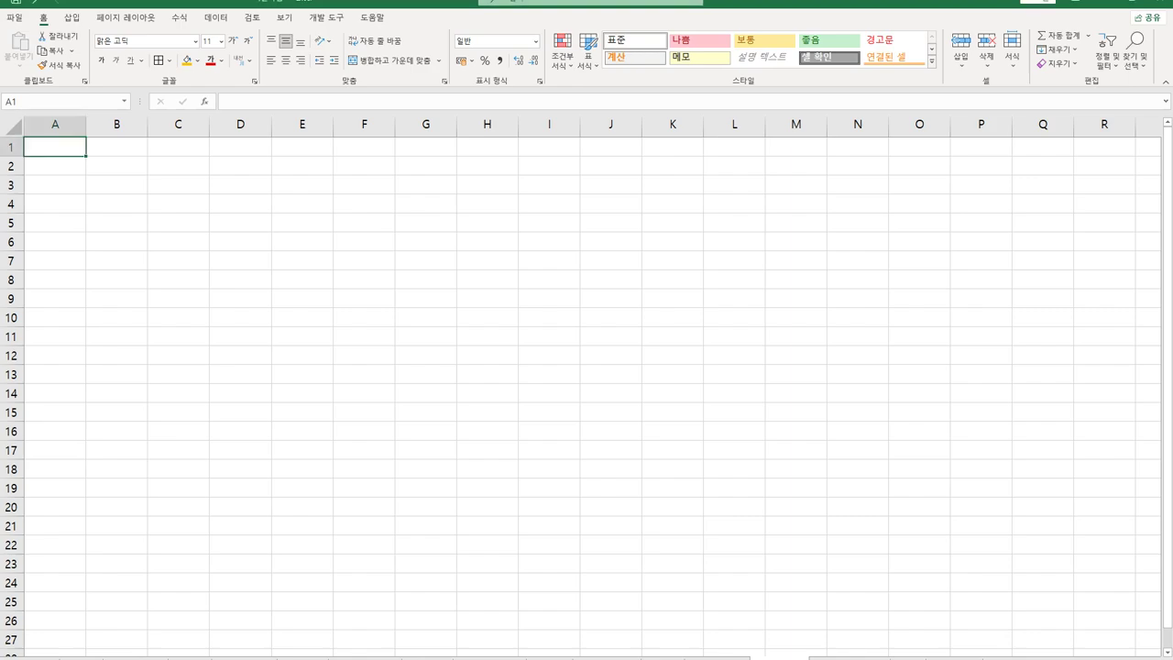
{"action": "scroll", "coordinate": [1055, 617], "scroll_direction": "down", "scroll_amount": 2, "text": "ctrl"}
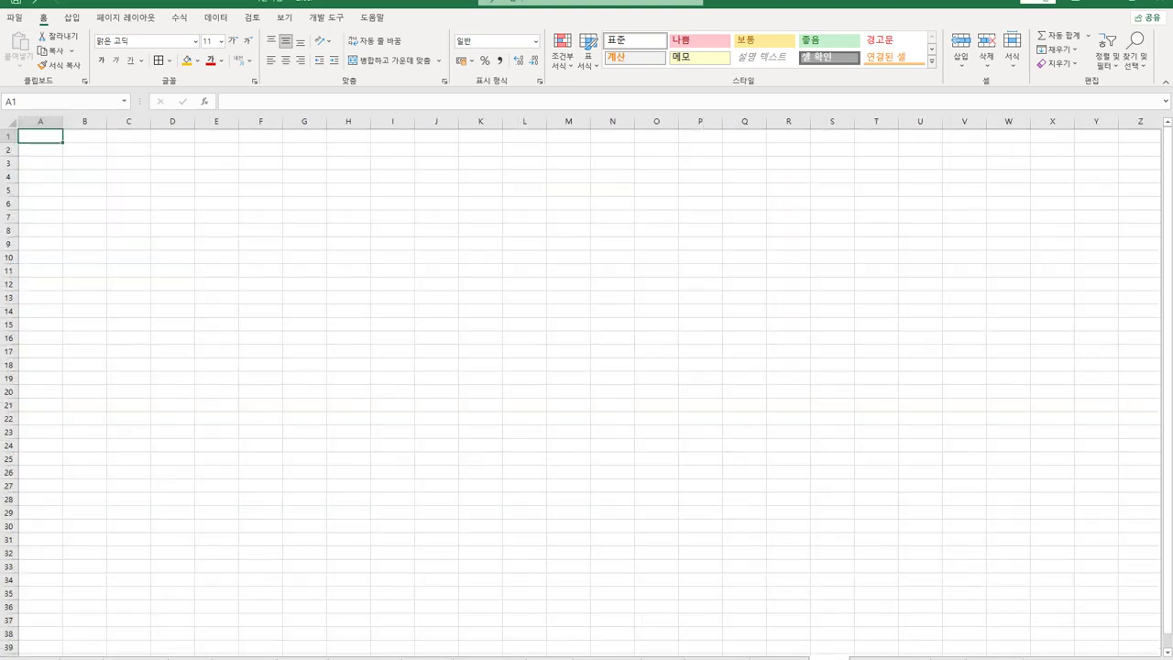
{"action": "scroll", "coordinate": [1069, 652], "scroll_direction": "up", "scroll_amount": 3, "text": "ctrl"}
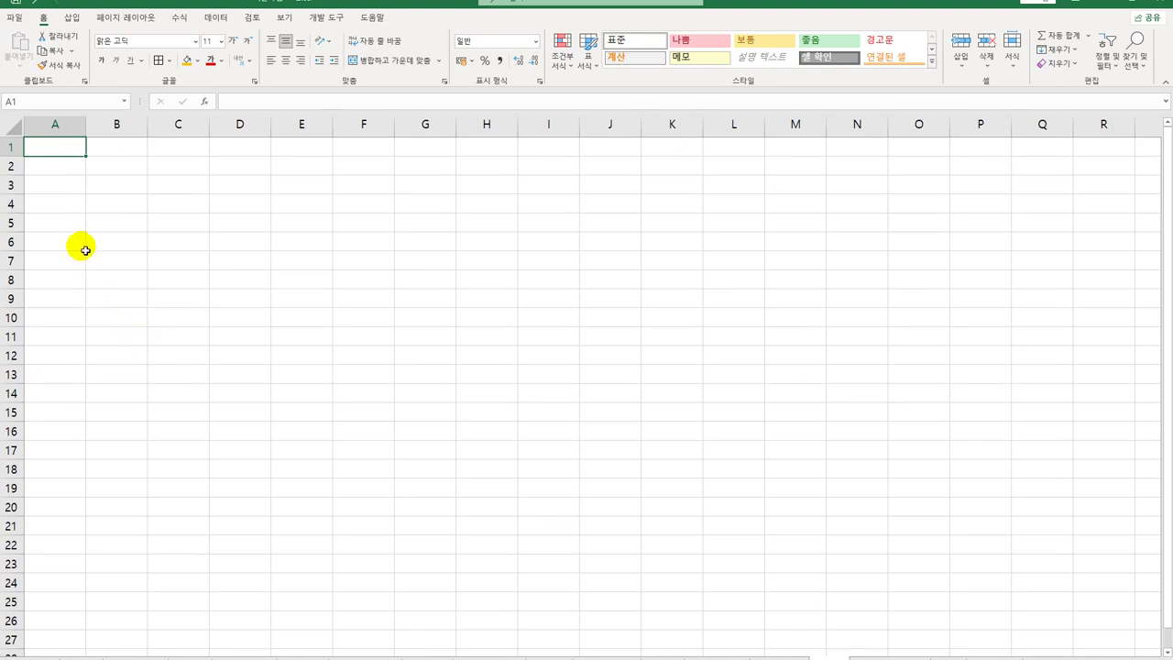
- Start a text/CSV data import of the file 환경개선 투자자금 from the 이론 folder
{"action": "left_click", "coordinate": [216, 18]}
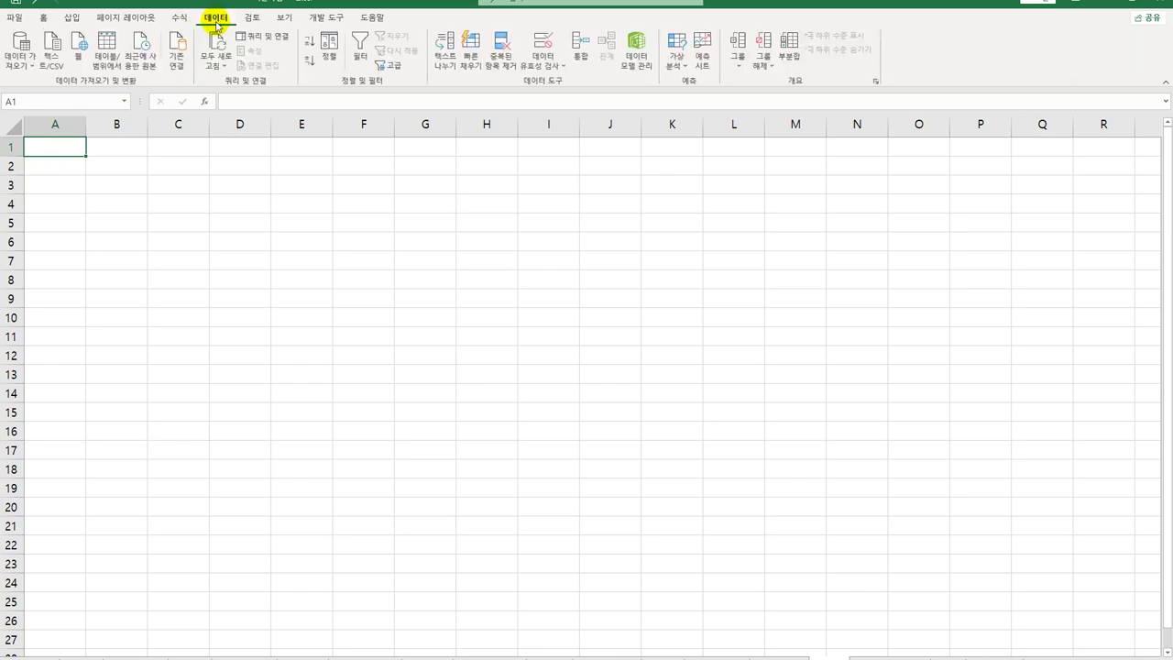
{"action": "left_click", "coordinate": [18, 66]}
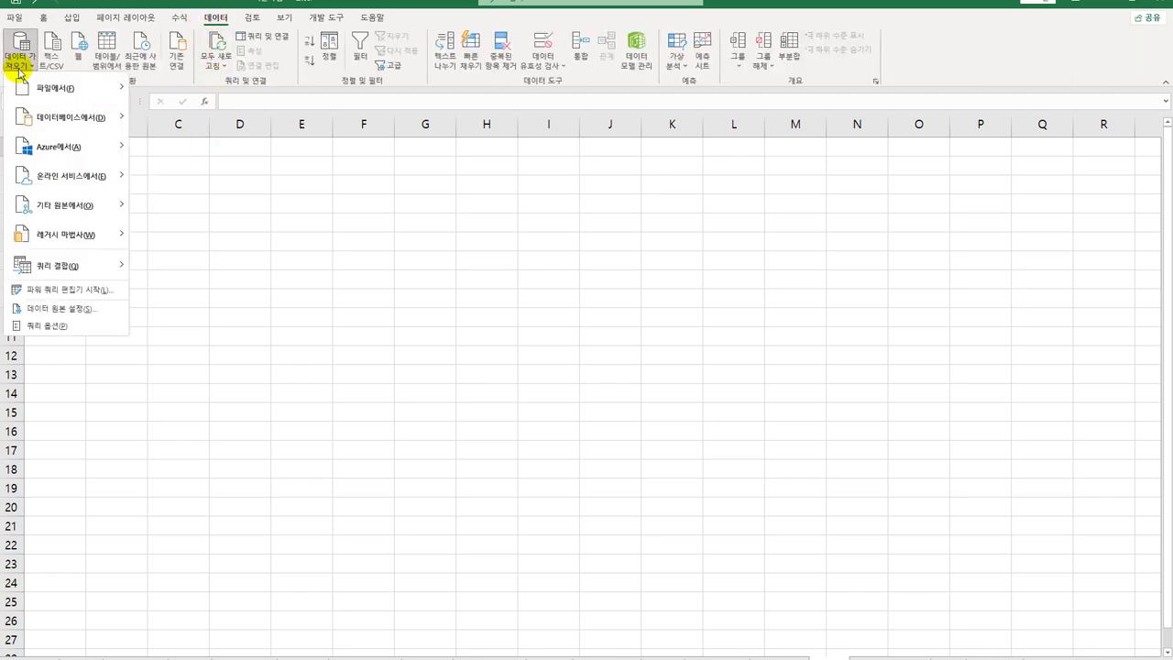
{"action": "mouse_move", "coordinate": [52, 87]}
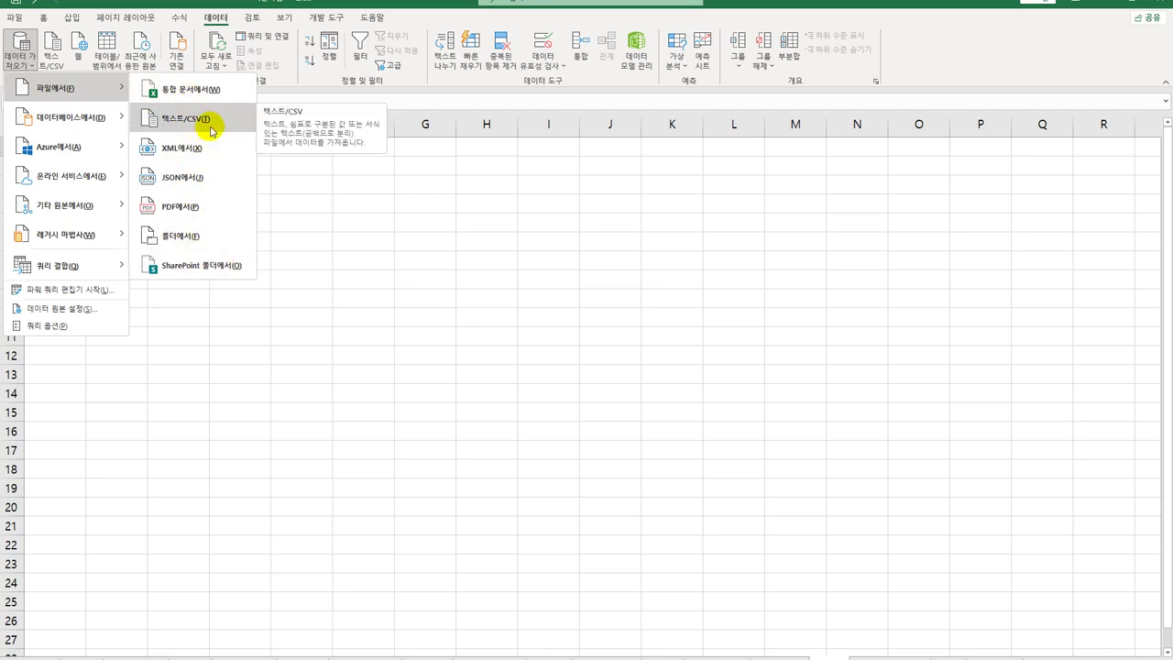
{"action": "left_click", "coordinate": [18, 66]}
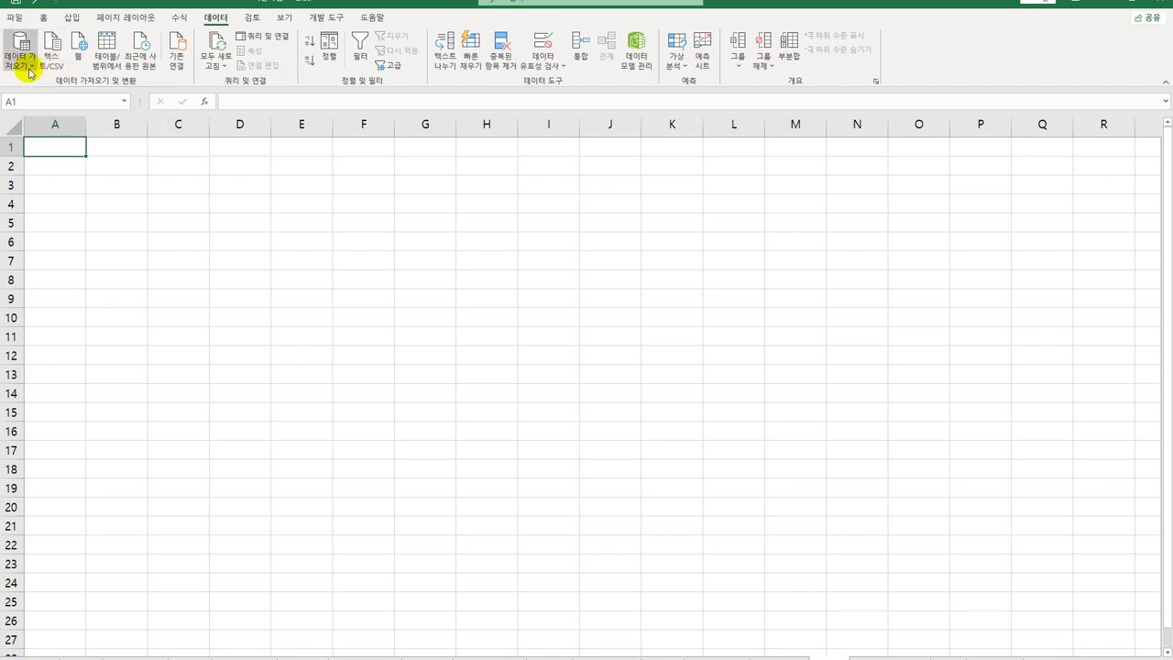
{"action": "left_click", "coordinate": [17, 61]}
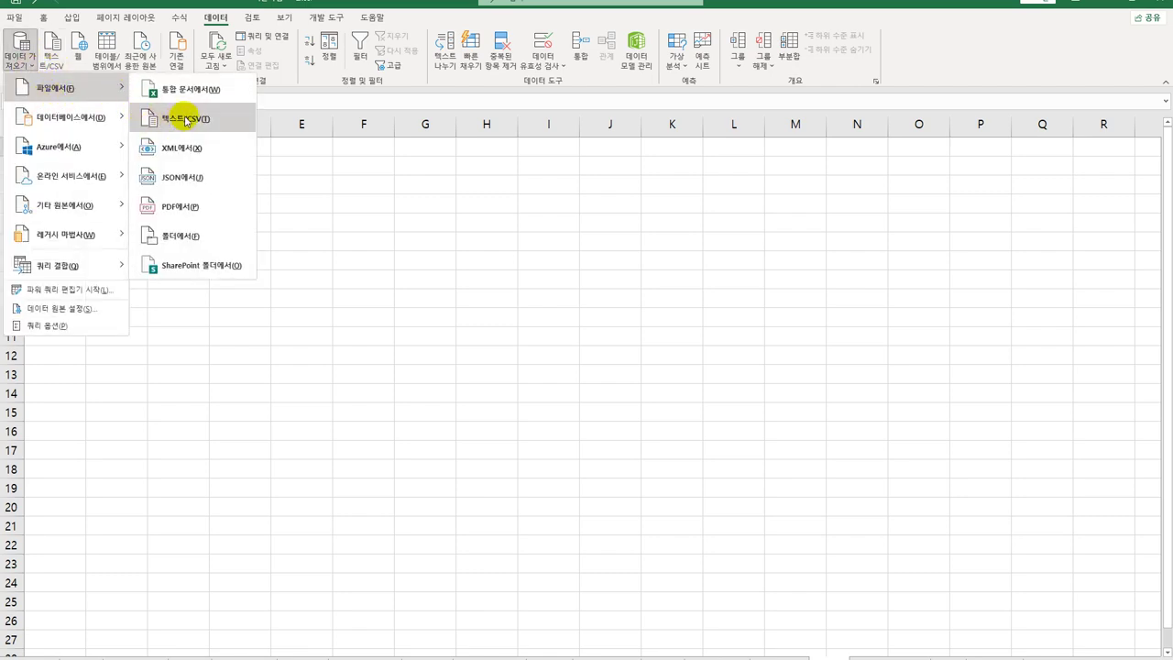
{"action": "left_click", "coordinate": [52, 64]}
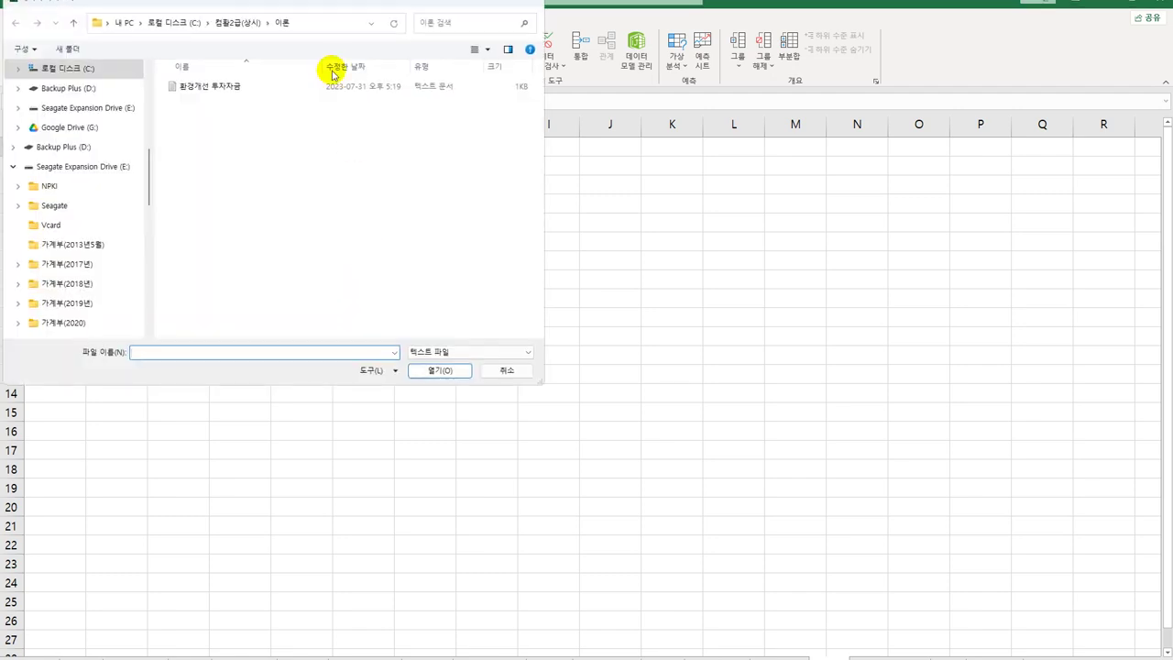
{"action": "left_click_drag", "start_coordinate": [324, 5], "coordinate": [401, 83]}
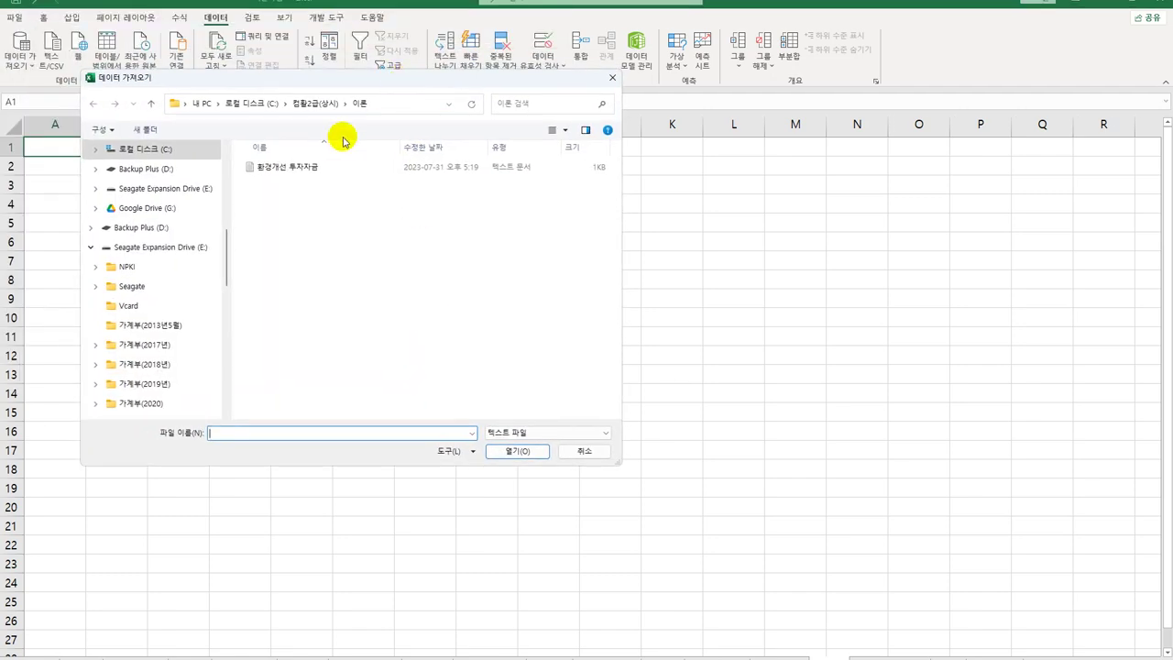
{"action": "left_click", "coordinate": [291, 168]}
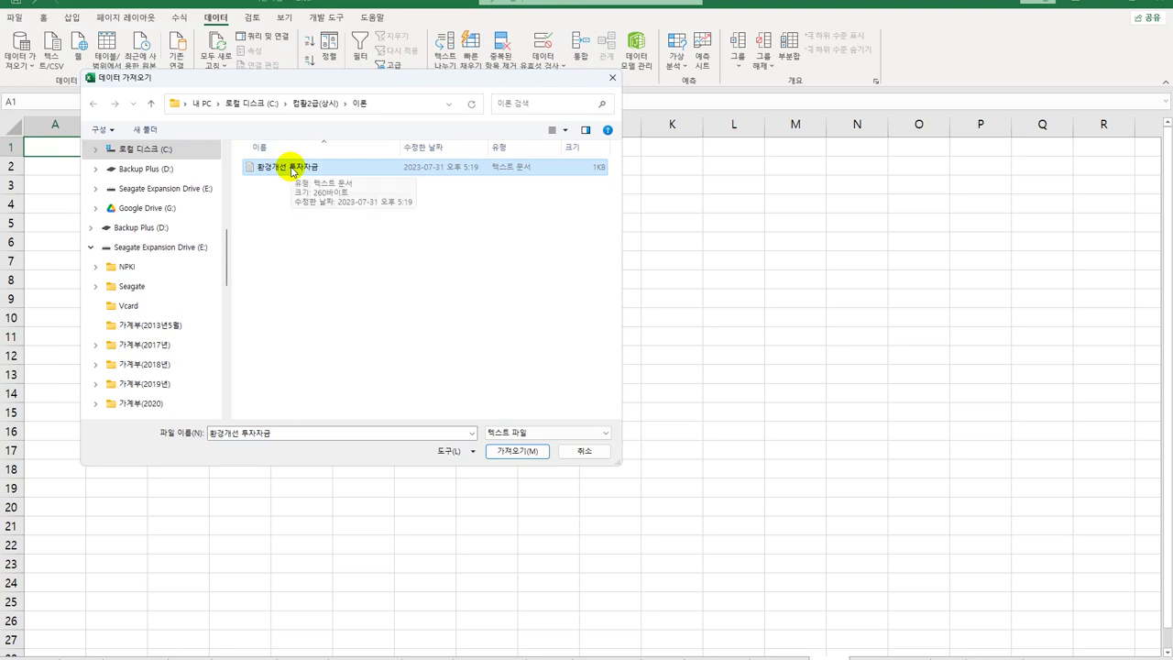
{"action": "left_click", "coordinate": [509, 451]}
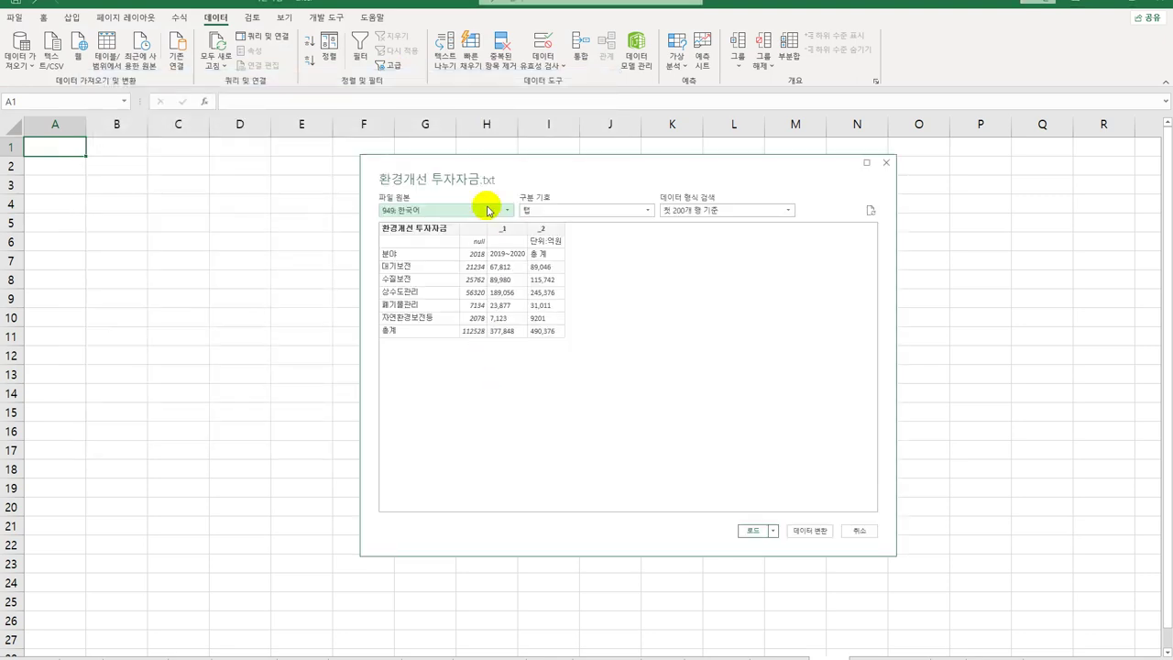
- Load the previewed text data as a table into the existing worksheet at cell A1 of Sheet1
{"action": "left_click_drag", "start_coordinate": [489, 162], "coordinate": [379, 149]}
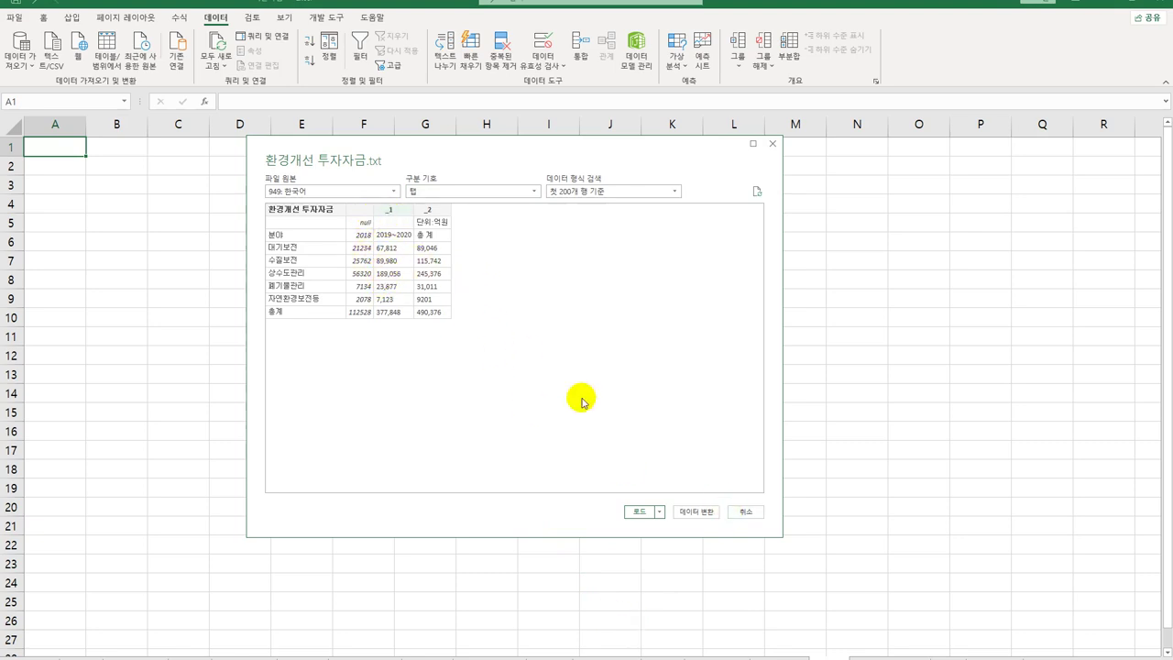
{"action": "left_click", "coordinate": [659, 511]}
{"action": "left_click", "coordinate": [687, 540]}
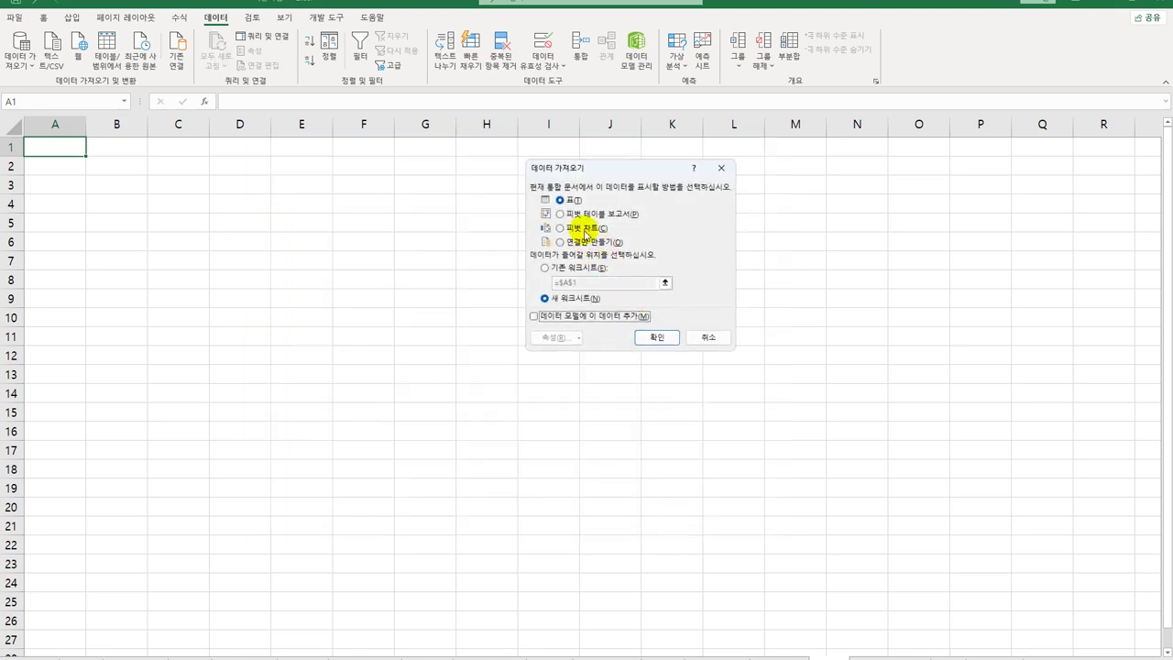
{"action": "left_click", "coordinate": [553, 265]}
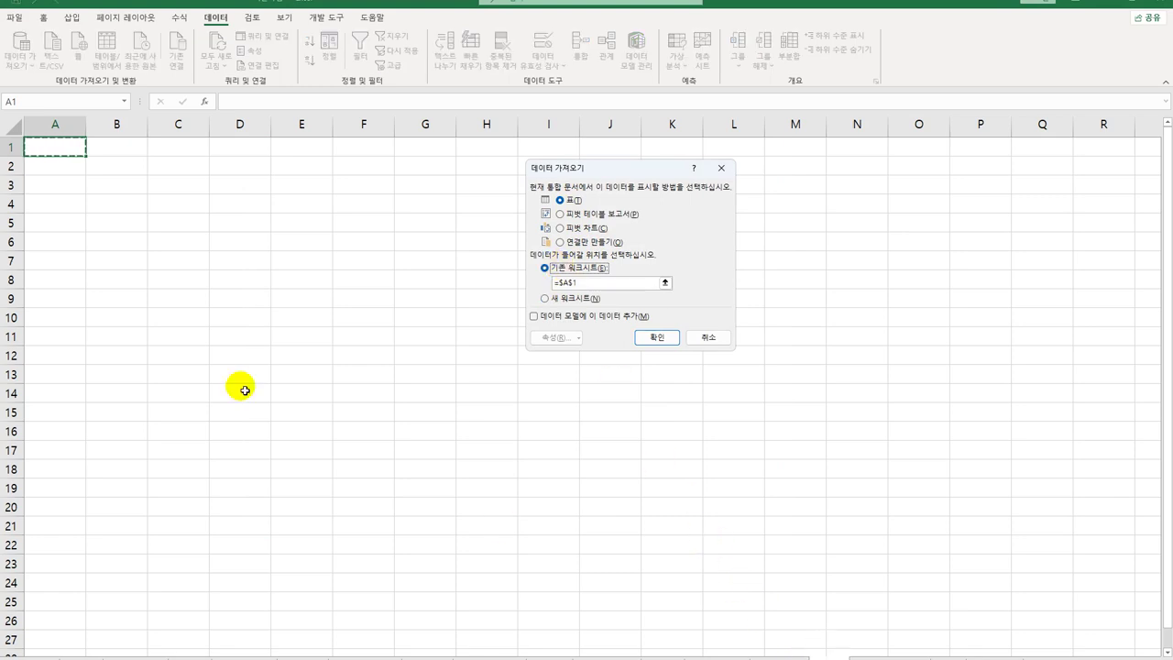
{"action": "left_click", "coordinate": [40, 144]}
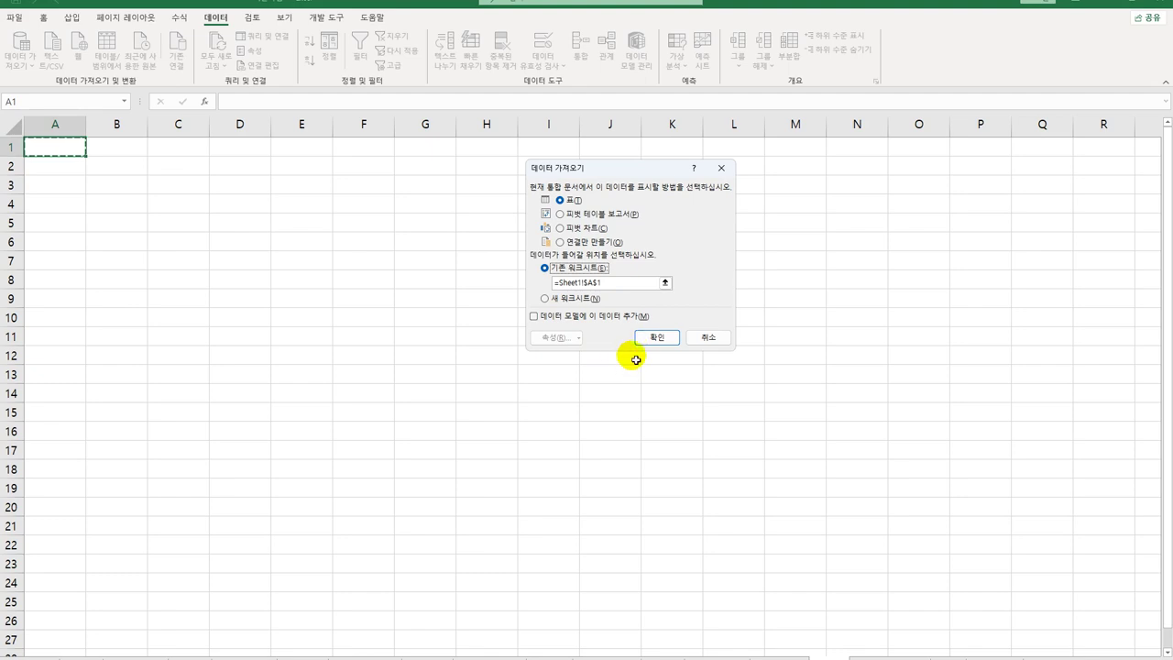
{"action": "left_click", "coordinate": [657, 338]}
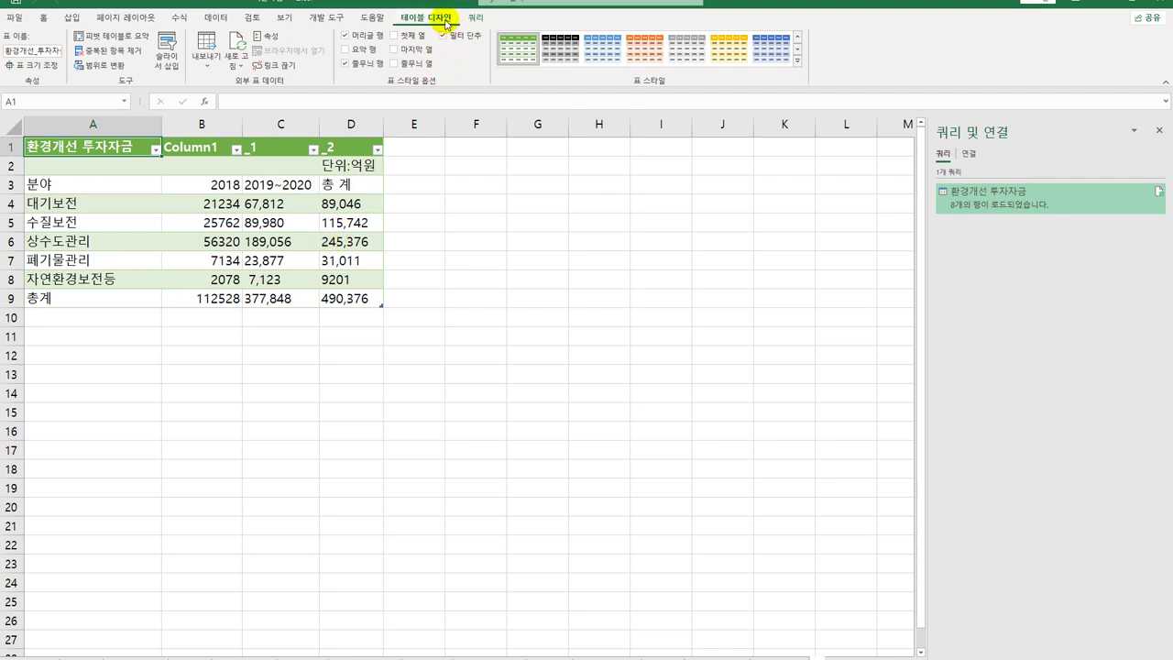
- Convert the imported table to a normal range and close the 쿼리 및 연결 pane
{"action": "left_click", "coordinate": [102, 71]}
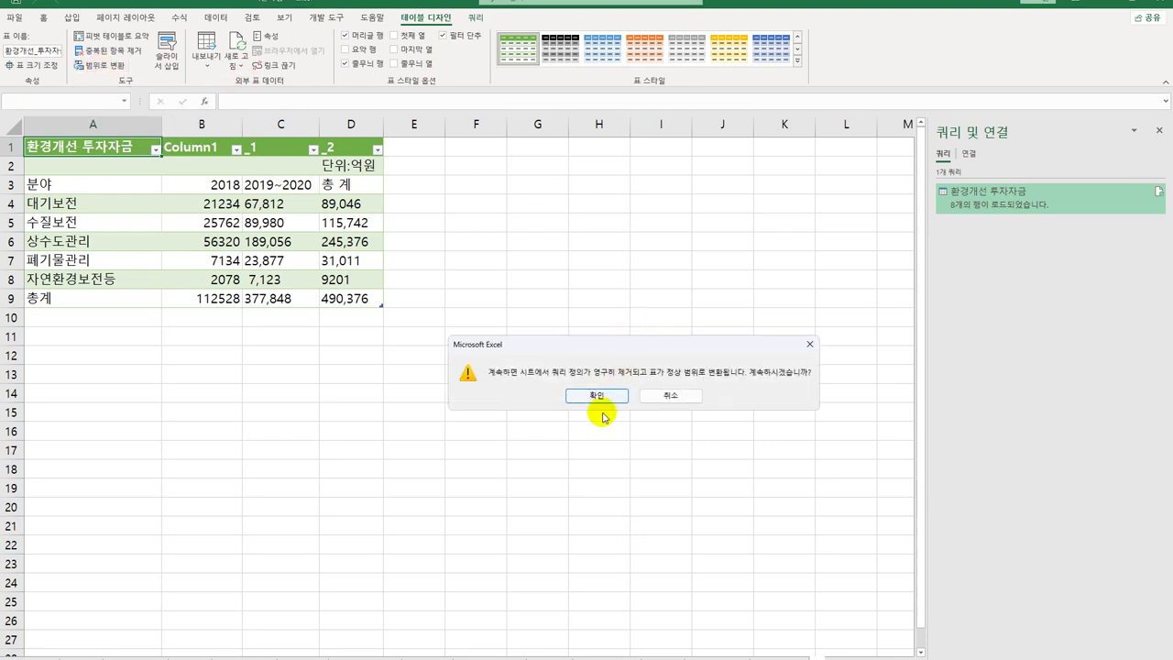
{"action": "left_click", "coordinate": [609, 400]}
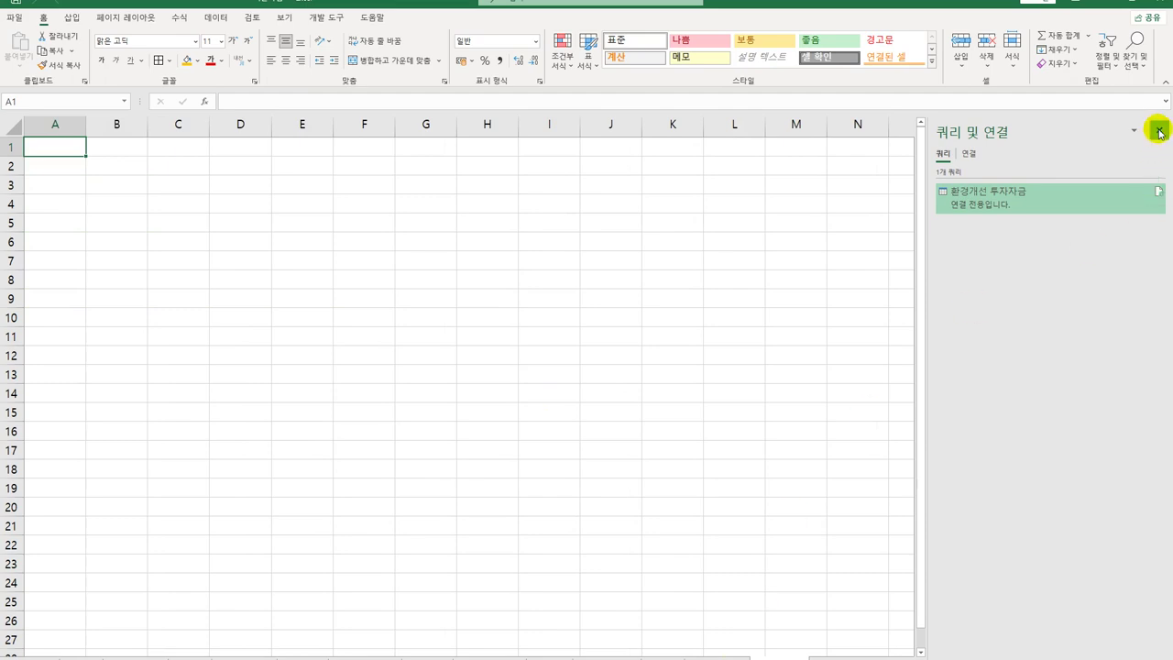
{"action": "left_click", "coordinate": [1158, 133]}
- Make sure the legacy import wizard 텍스트에서(레거시) is enabled in the program's data options
{"action": "left_click", "coordinate": [216, 17]}
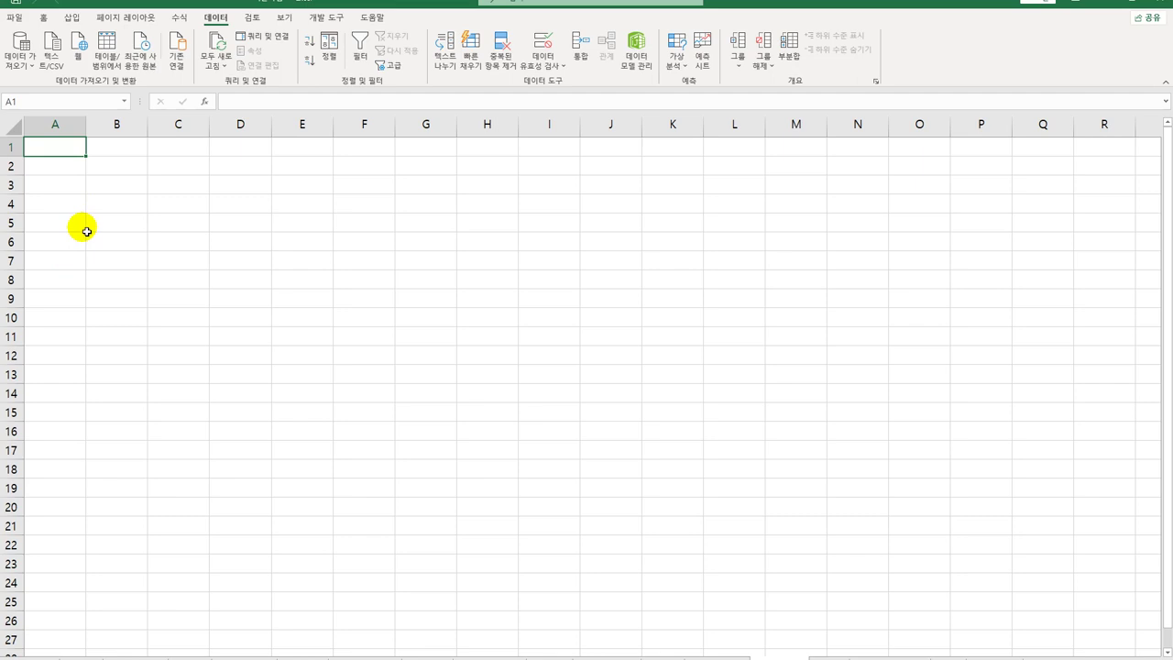
{"action": "left_click", "coordinate": [15, 17]}
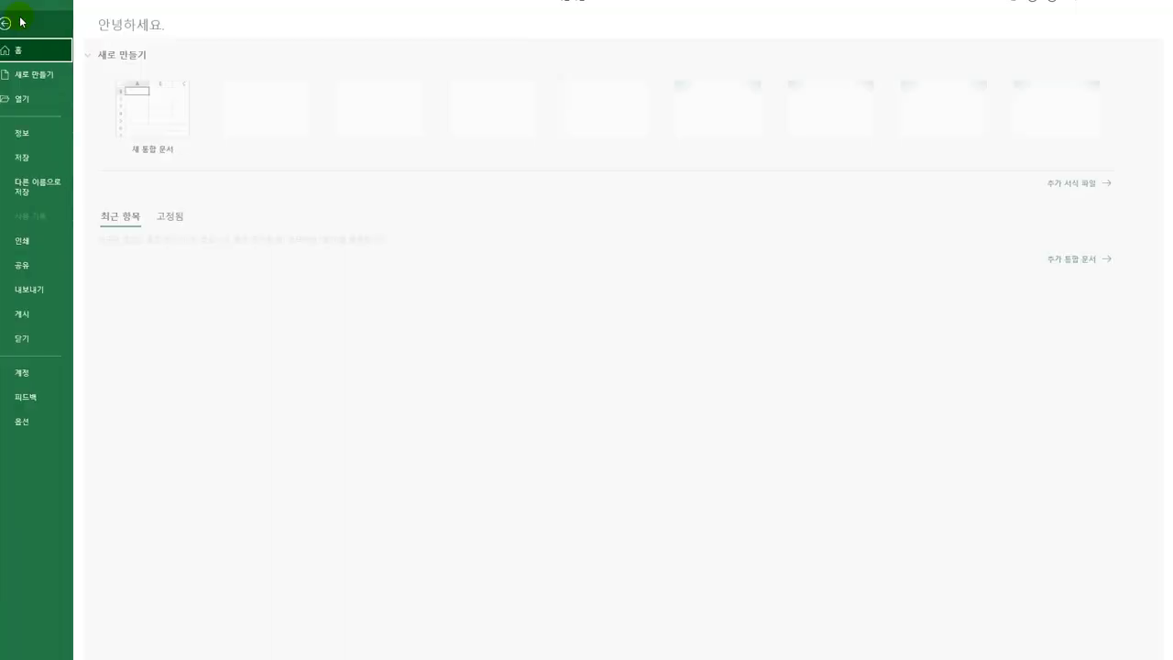
{"action": "left_click", "coordinate": [33, 423]}
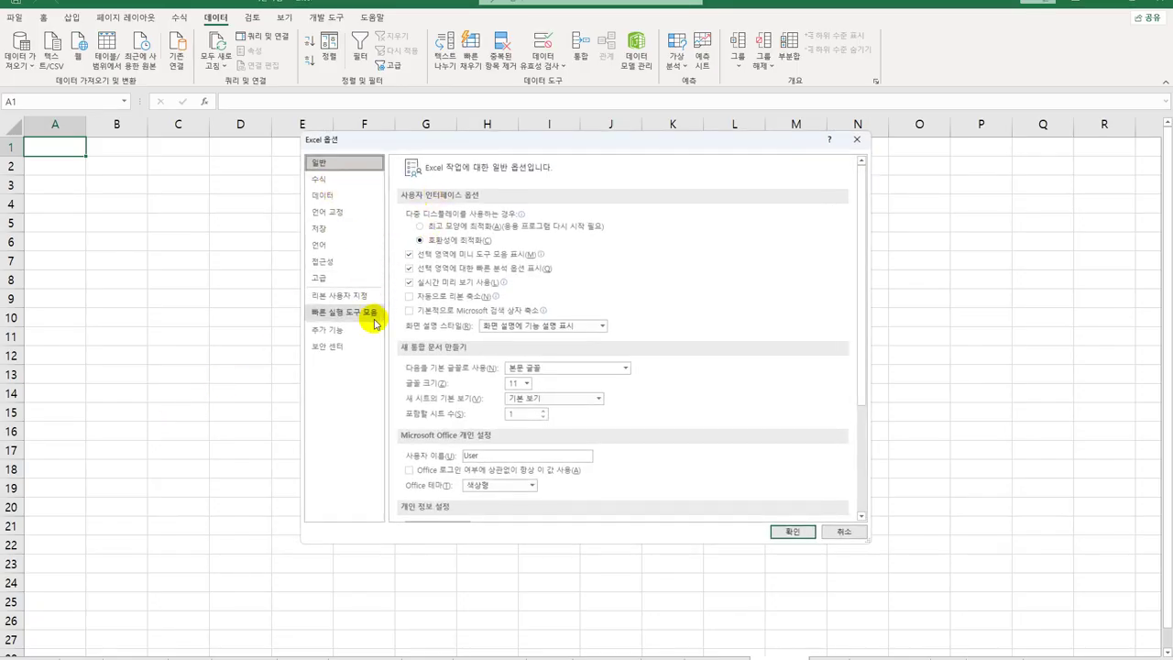
{"action": "left_click", "coordinate": [322, 195]}
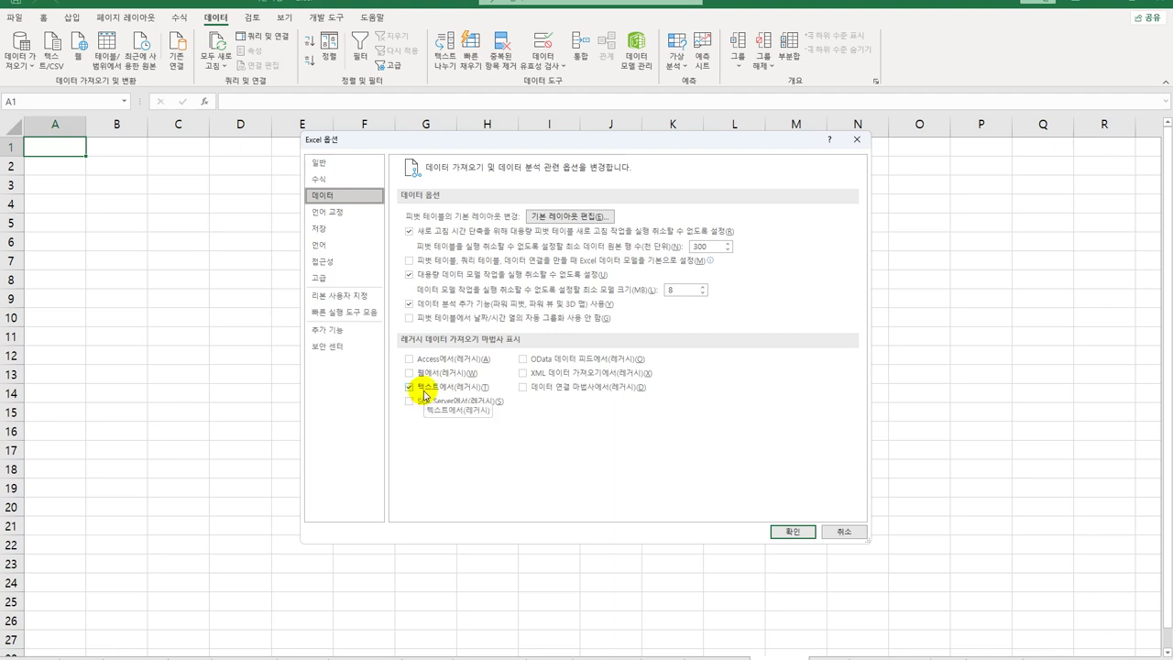
{"action": "left_click", "coordinate": [789, 533]}
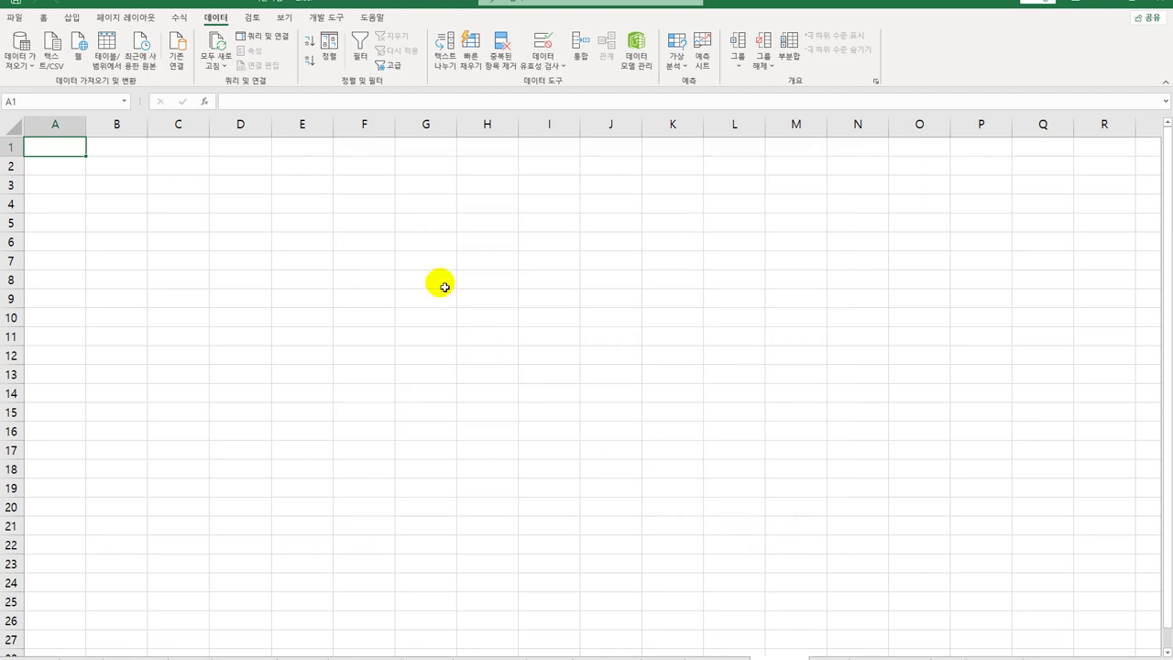
- Import the text file 환경개선 투자자금 with the legacy text wizard 텍스트에서(레거시)
{"action": "left_click", "coordinate": [20, 62]}
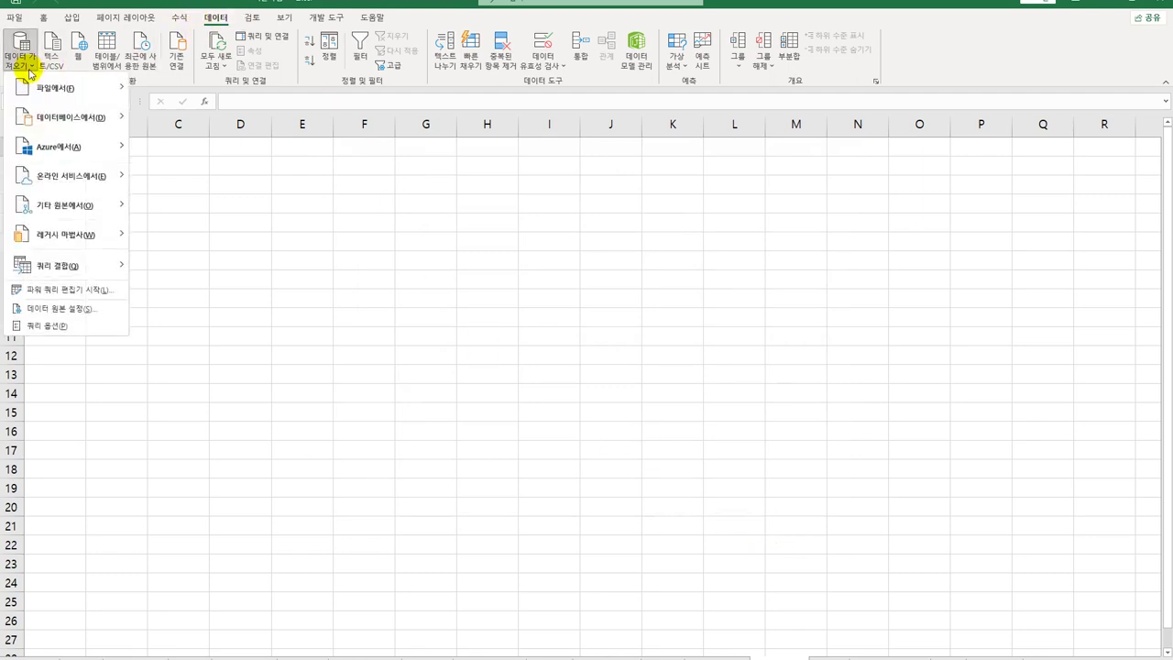
{"action": "mouse_move", "coordinate": [94, 232]}
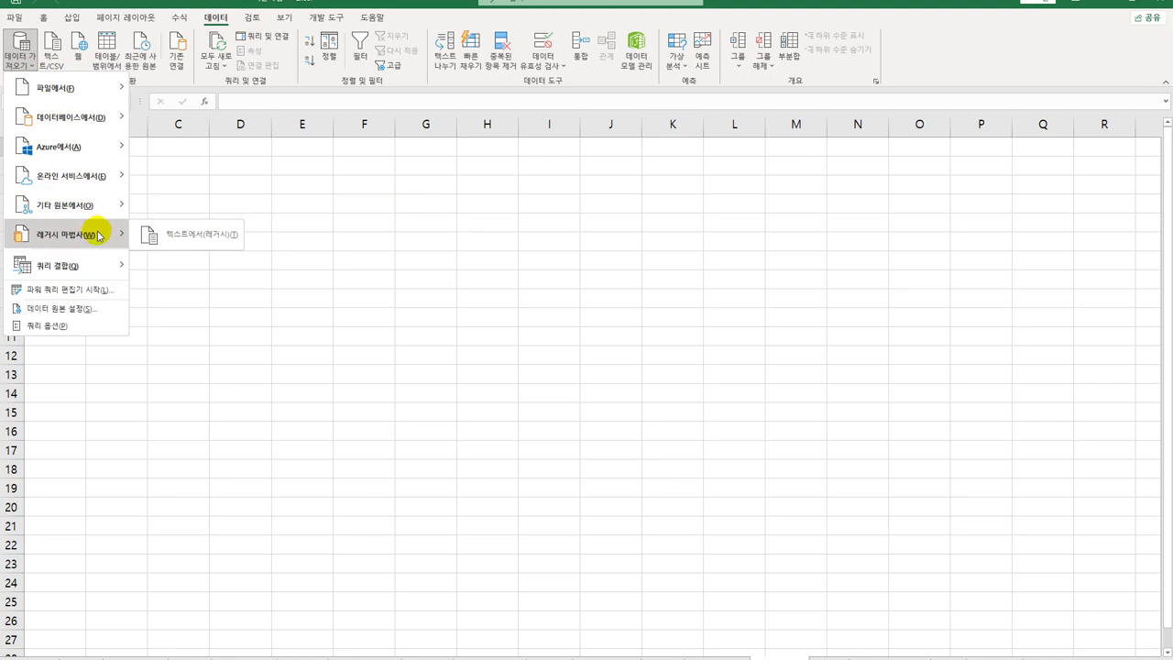
{"action": "left_click", "coordinate": [190, 240]}
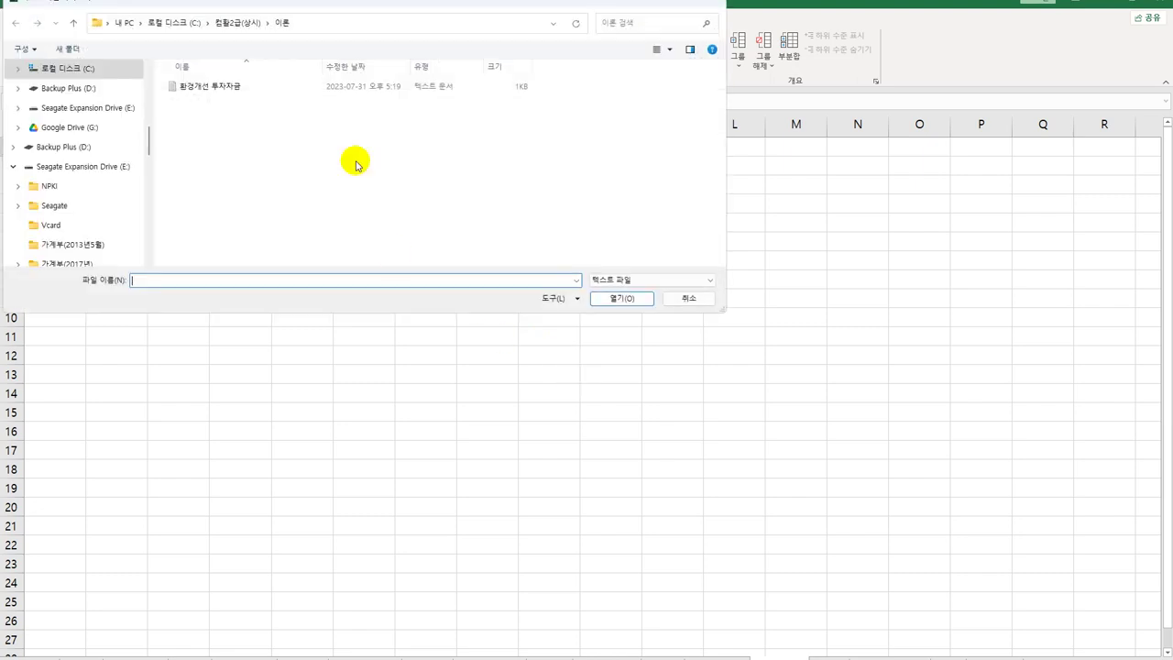
{"action": "left_click", "coordinate": [224, 88]}
{"action": "left_click", "coordinate": [609, 299]}
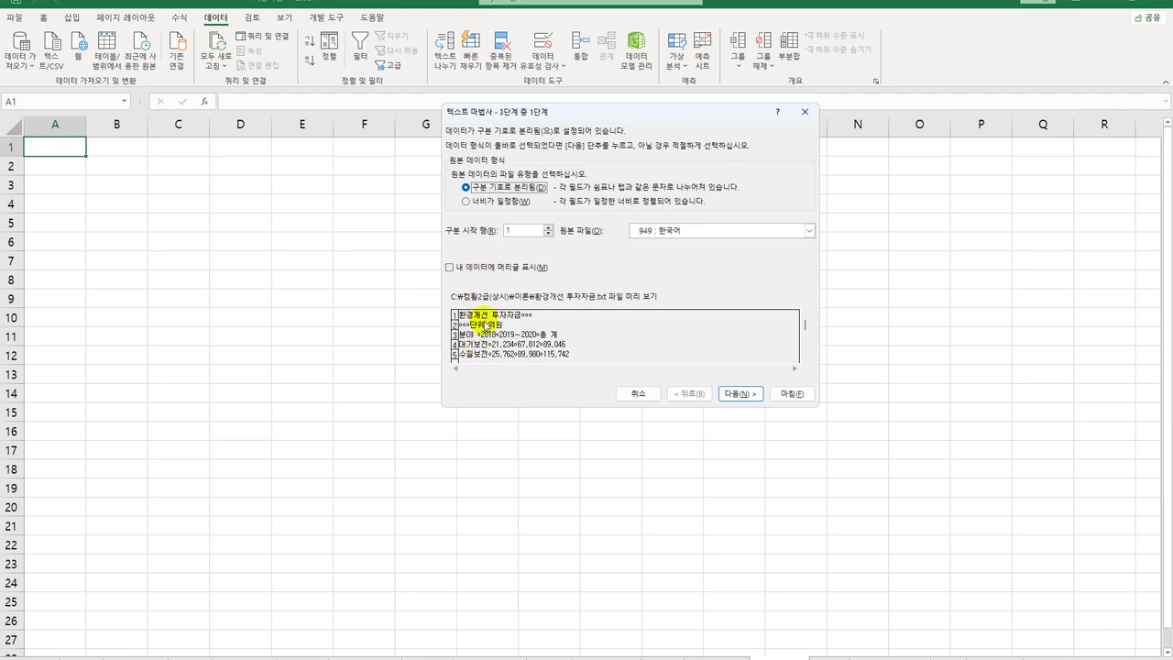
- Keep the delimited file type and set tab as the only delimiter, with semicolon turned off
{"action": "left_click", "coordinate": [749, 398]}
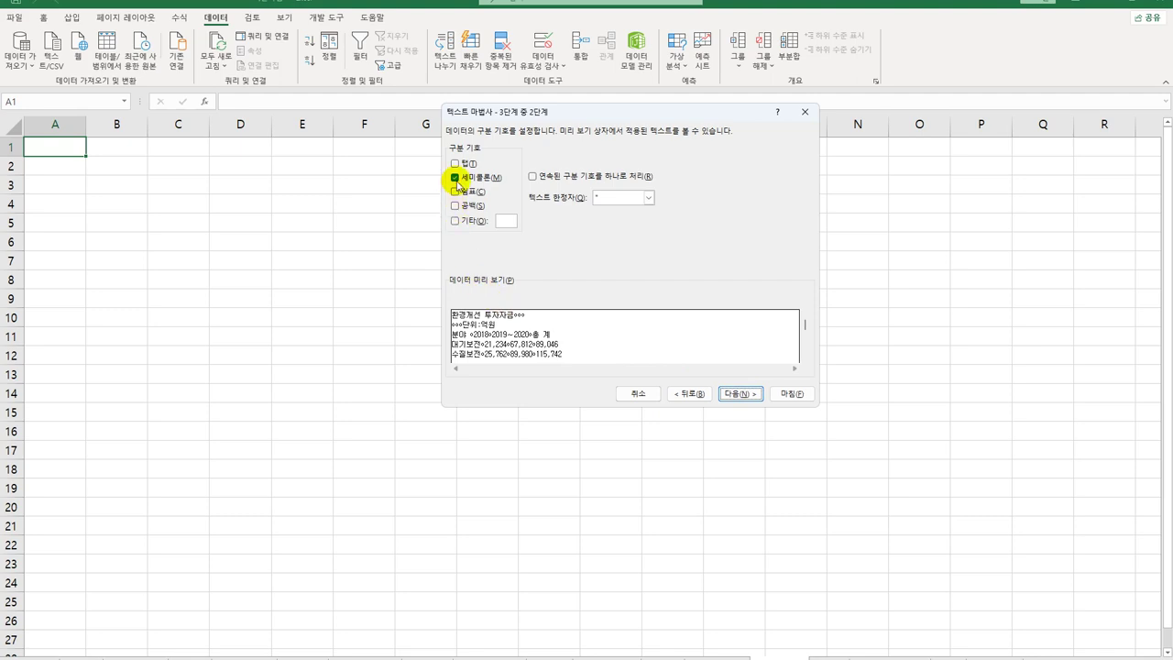
{"action": "left_click", "coordinate": [455, 177]}
{"action": "left_click", "coordinate": [455, 164]}
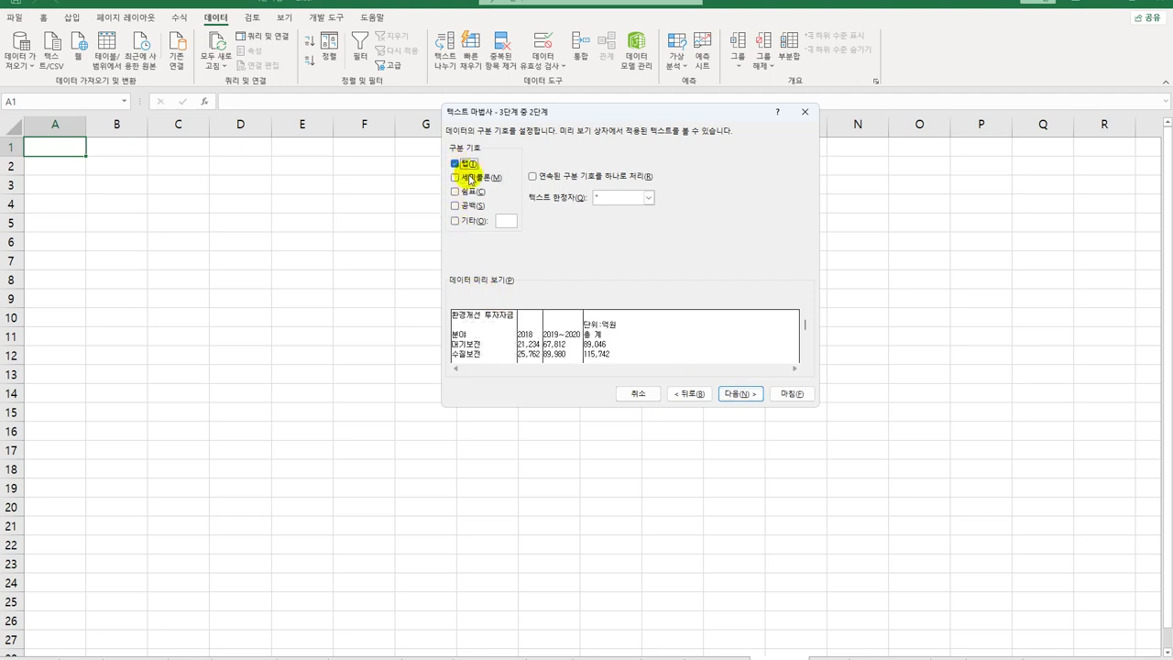
{"action": "left_click", "coordinate": [737, 394]}
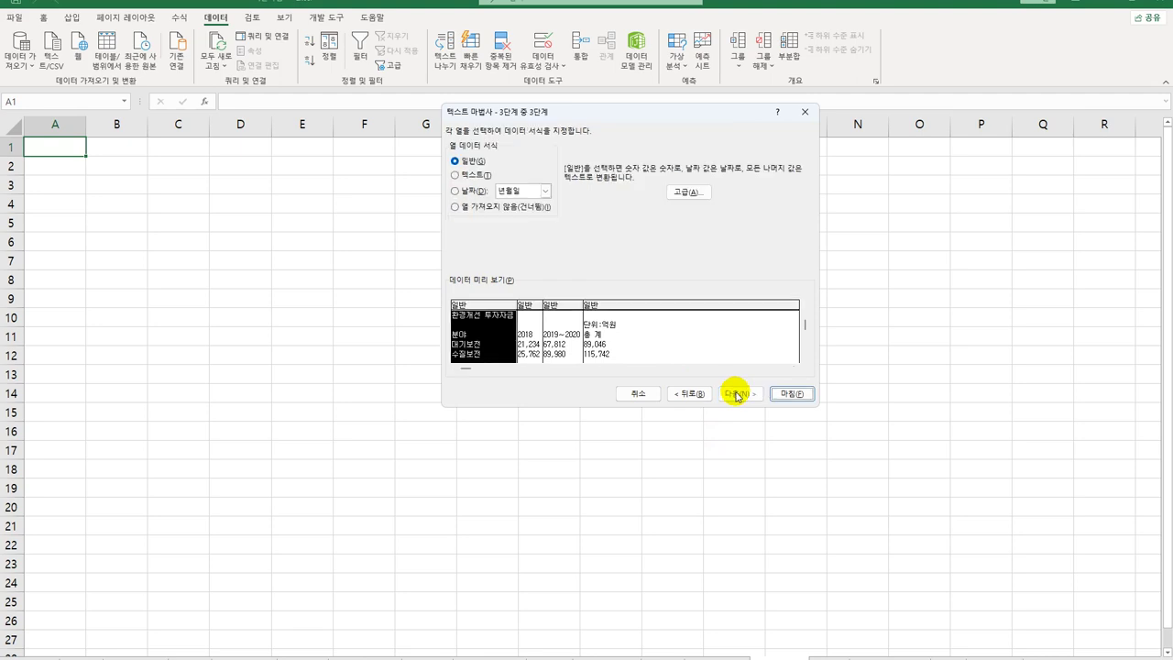
- Exclude the 2018 column from the import and place the data in the existing worksheet 외부데이터1 at cell A1
{"action": "left_click", "coordinate": [532, 311]}
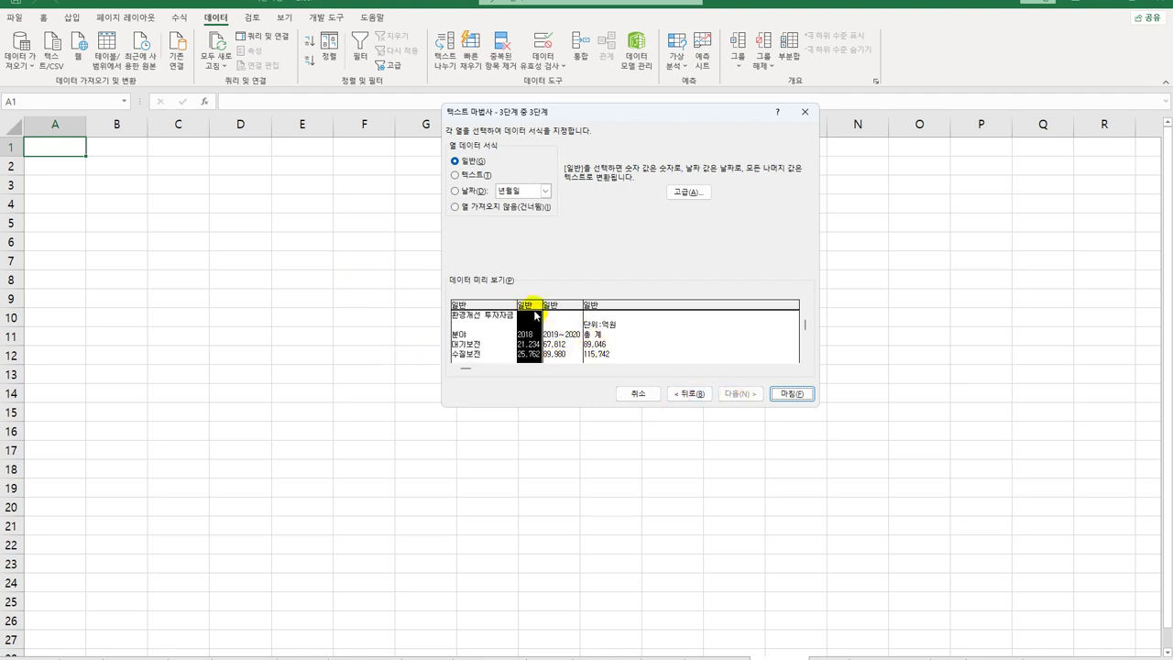
{"action": "left_click", "coordinate": [494, 209]}
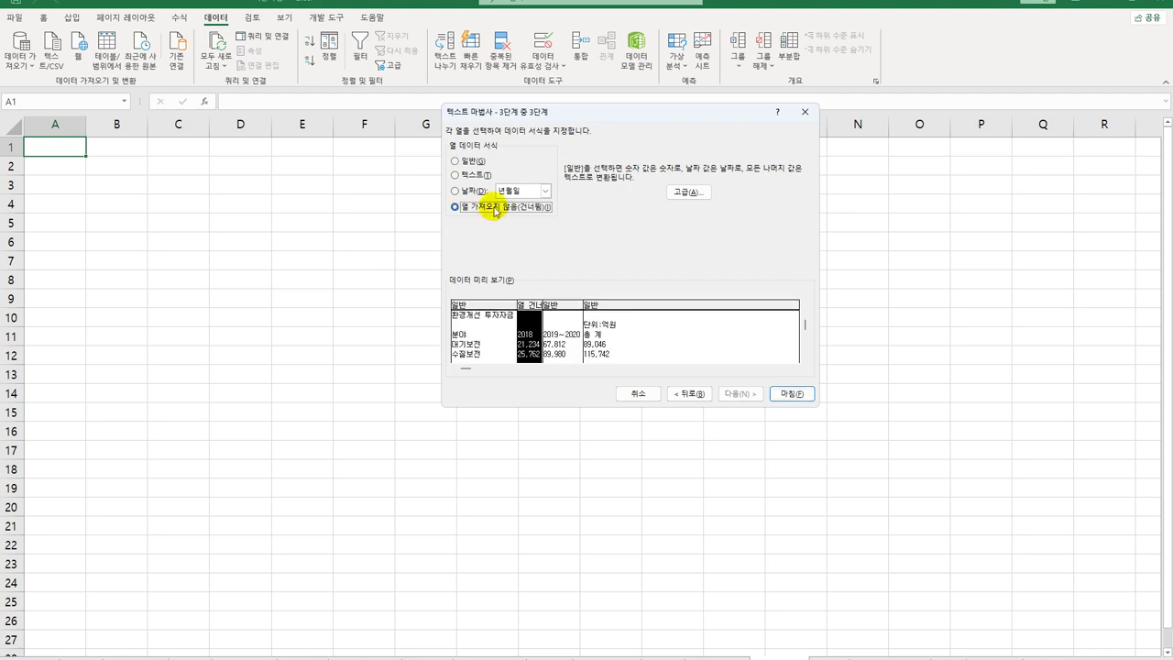
{"action": "left_click", "coordinate": [787, 399]}
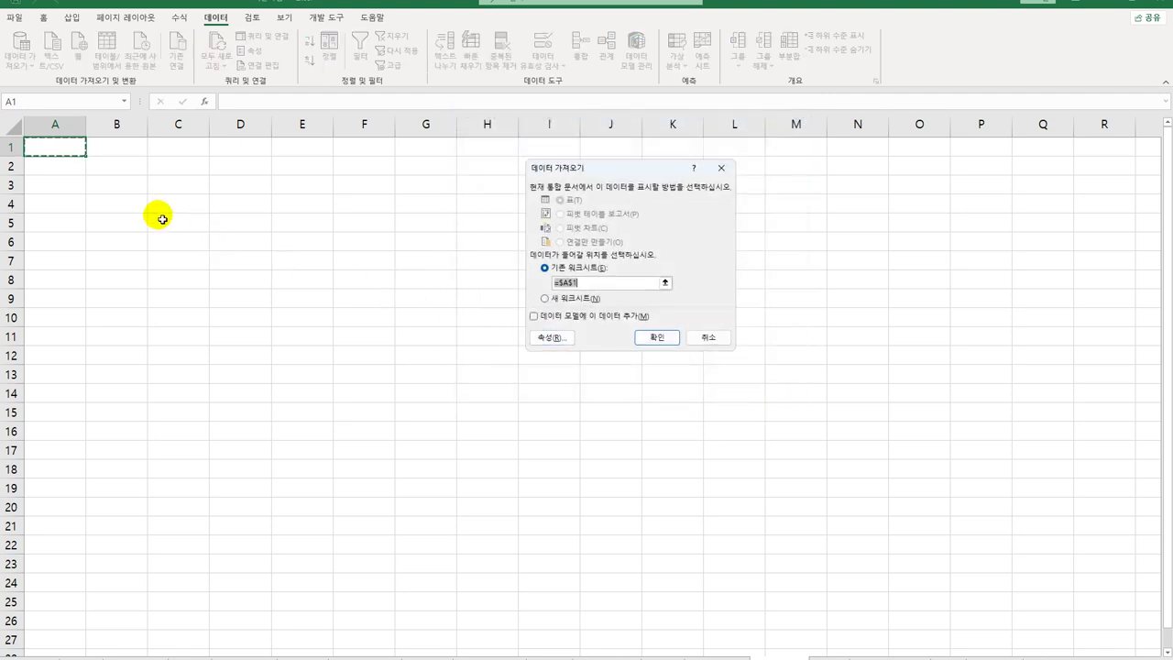
{"action": "left_click", "coordinate": [57, 157]}
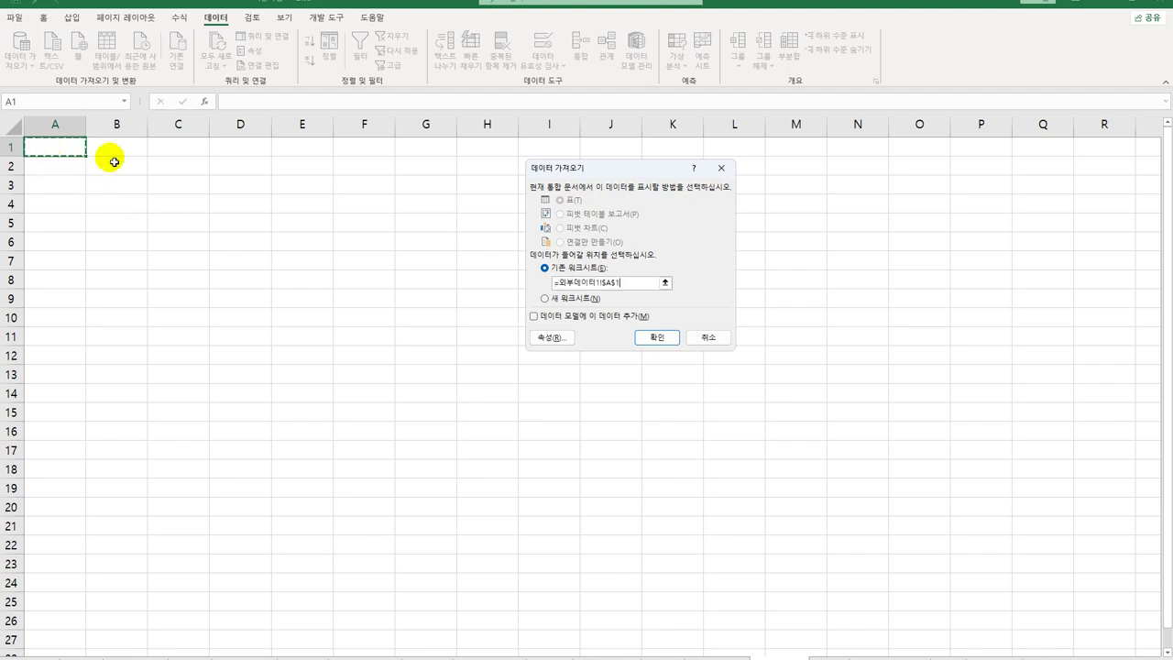
{"action": "left_click", "coordinate": [648, 345]}
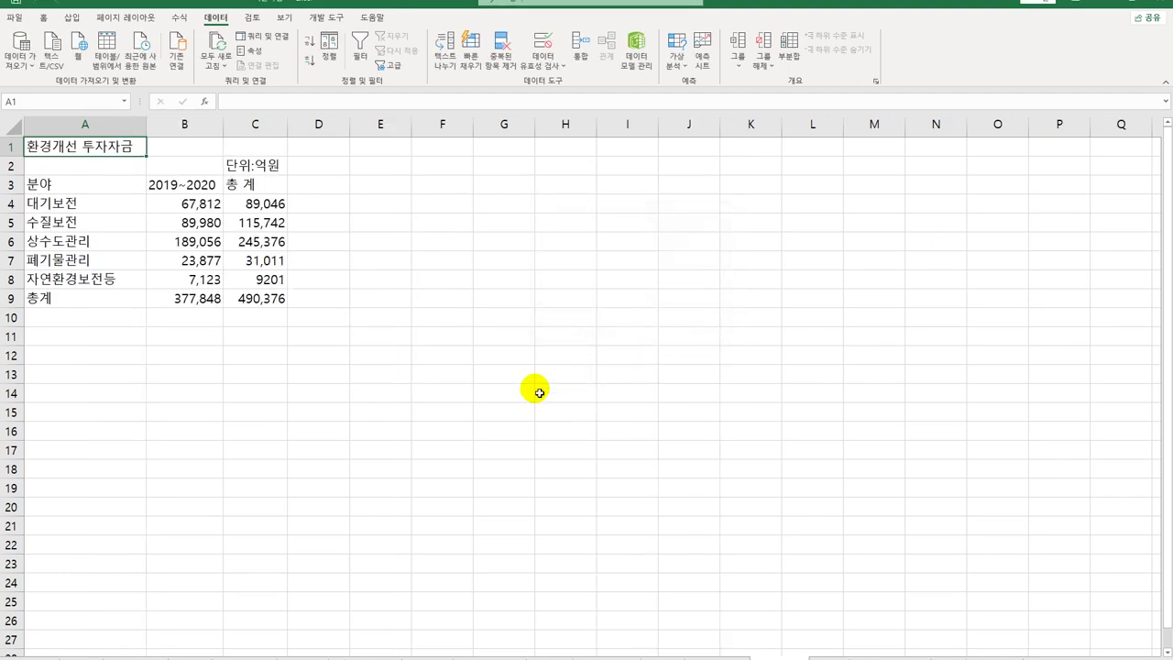